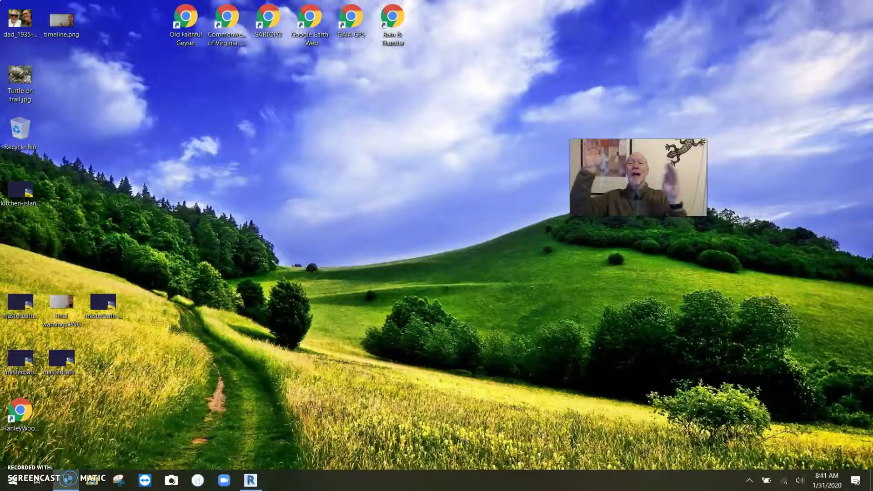
Step: Restore Revit and open the SITE PLAN floor plan showing the 1'-0" to 8'-0" contours
{"action": "left_click", "coordinate": [250, 480]}
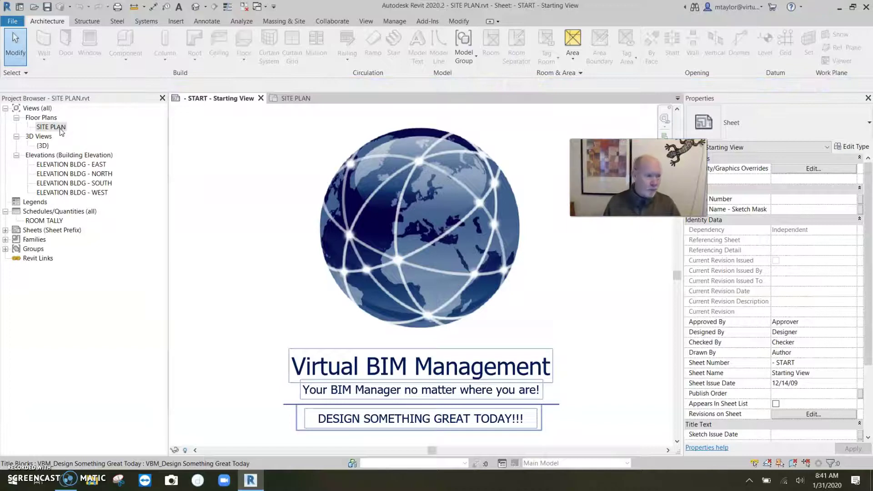
{"action": "double_click", "coordinate": [51, 127]}
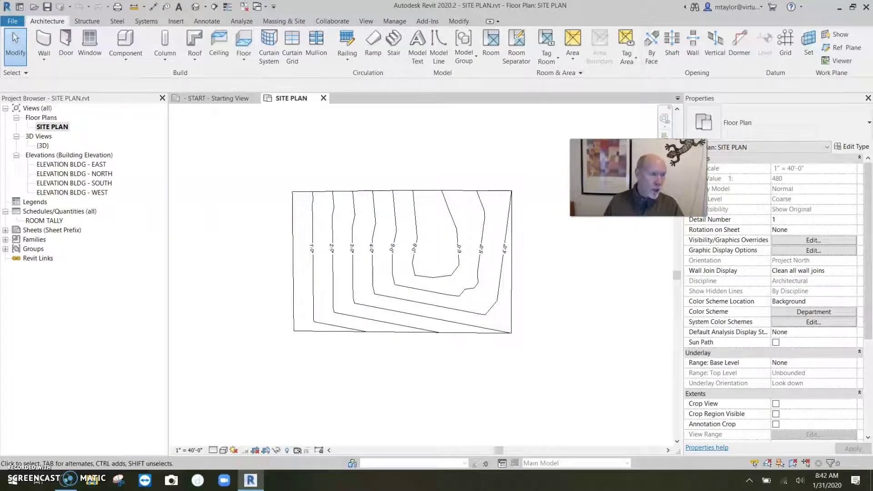
Step: Choose BLDG 1.rvt from the SHARED COORDINATES folder as a Revit link, positioned Manual - Internal Origin
{"action": "left_click", "coordinate": [184, 20]}
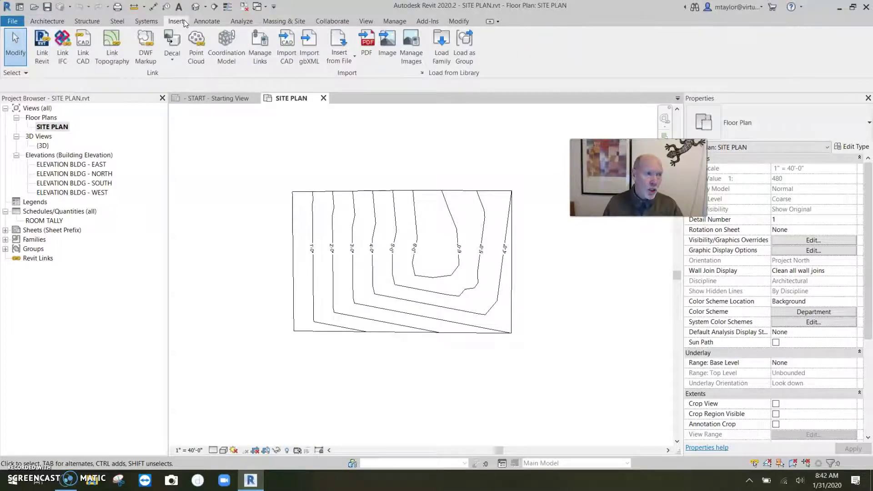
{"action": "left_click", "coordinate": [42, 57]}
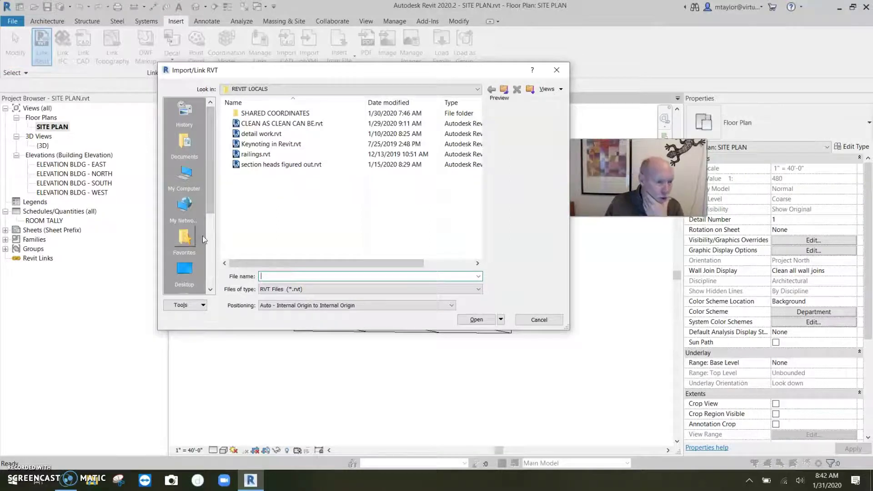
{"action": "double_click", "coordinate": [282, 113]}
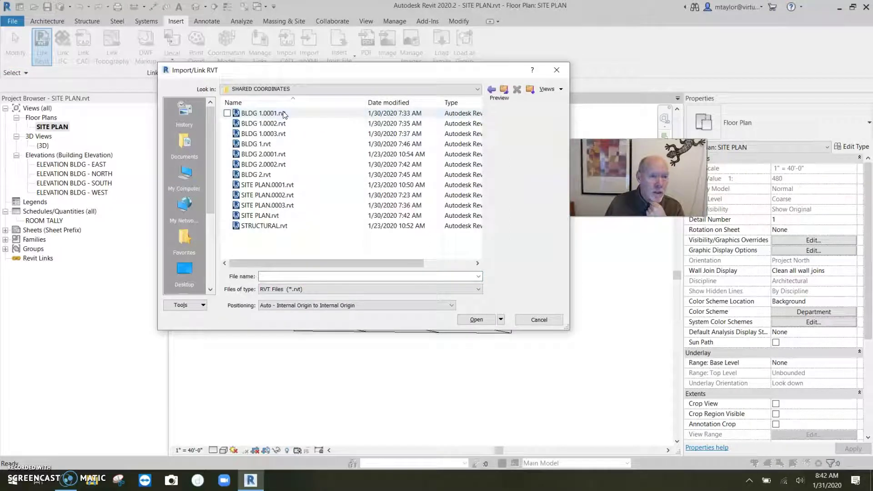
{"action": "left_click", "coordinate": [266, 144]}
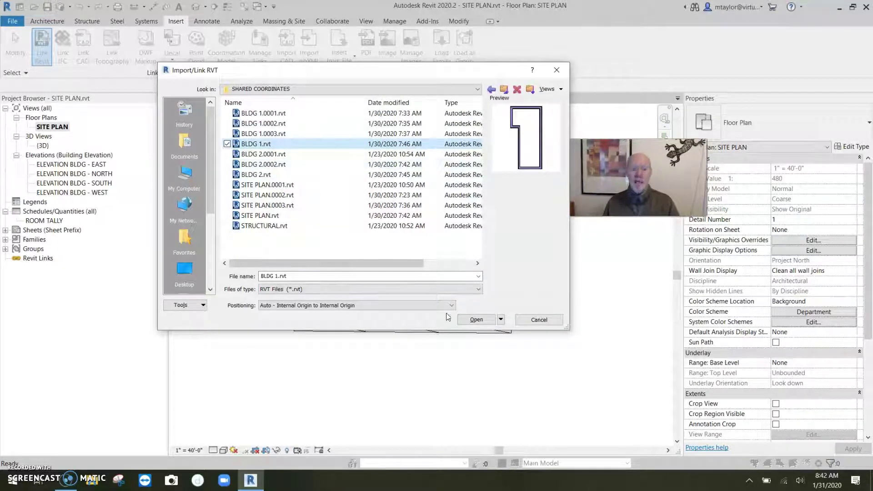
{"action": "left_click", "coordinate": [313, 306]}
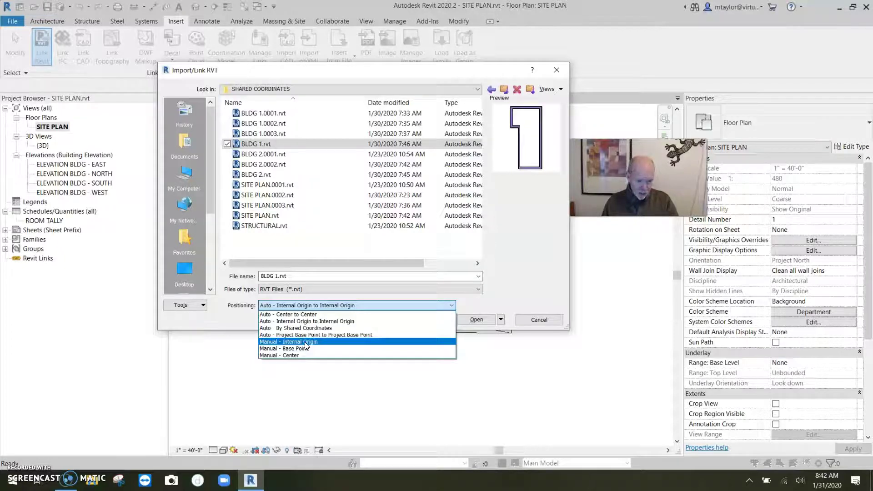
{"action": "left_click", "coordinate": [306, 346]}
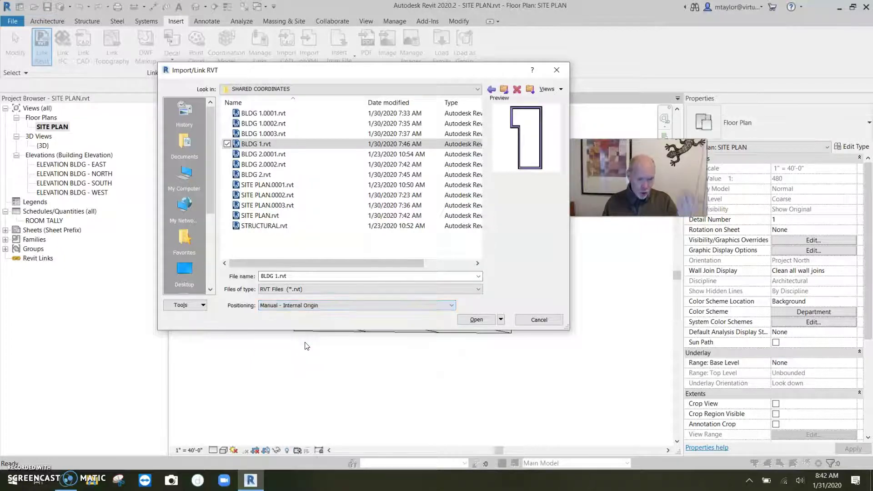
Step: Load the BLDG 1 link, place it, and drag its outline beside the site's right edge
{"action": "left_click", "coordinate": [477, 320]}
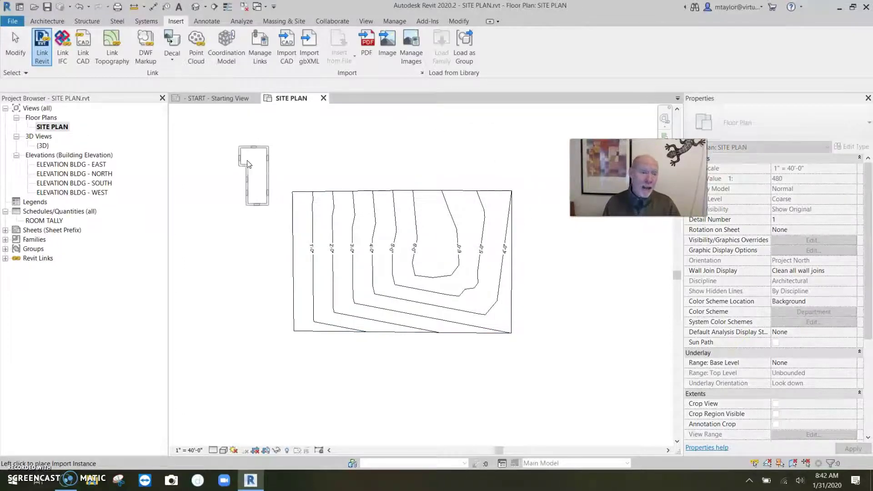
{"action": "left_click", "coordinate": [242, 159]}
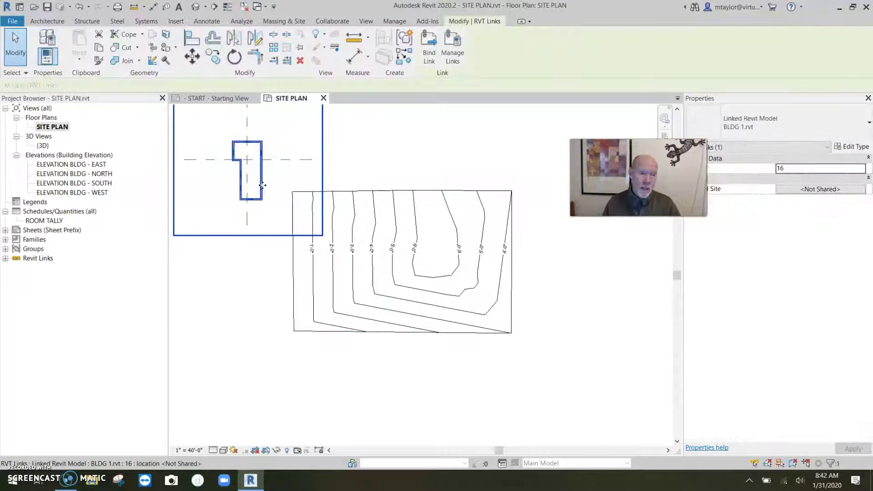
{"action": "left_click_drag", "start_coordinate": [263, 185], "coordinate": [313, 405]}
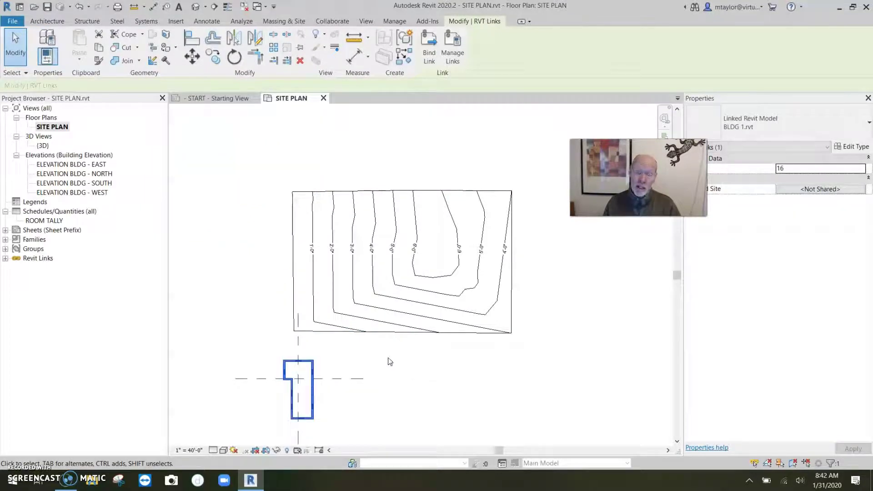
{"action": "left_click_drag", "start_coordinate": [312, 375], "coordinate": [533, 140]}
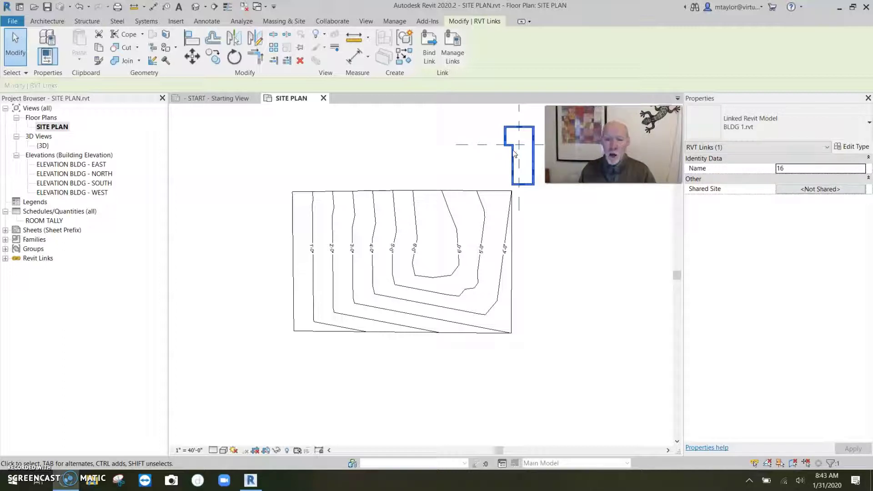
{"action": "left_click_drag", "start_coordinate": [477, 152], "coordinate": [448, 171]}
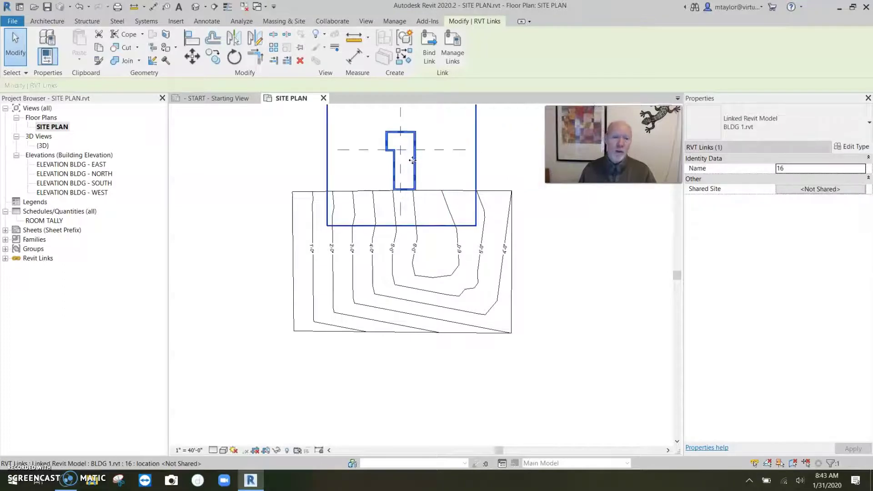
{"action": "left_click_drag", "start_coordinate": [414, 142], "coordinate": [538, 256]}
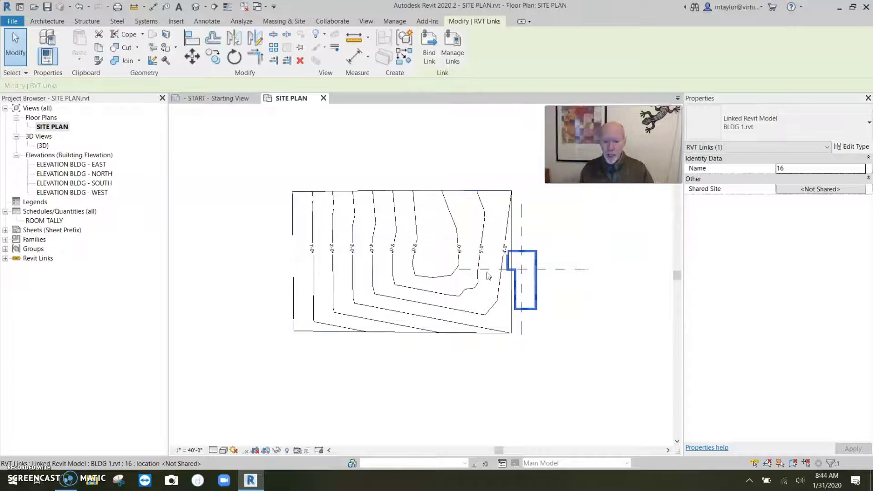
Step: Drag the BLDG 1 outline onto the hilltop at the site's centre, deselect it, and zoom in
{"action": "left_click_drag", "start_coordinate": [538, 256], "coordinate": [449, 222]}
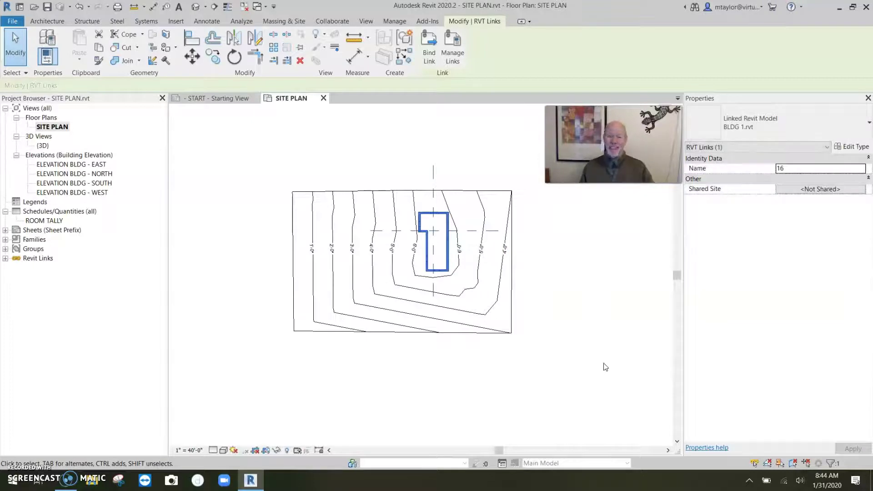
{"action": "left_click", "coordinate": [561, 280]}
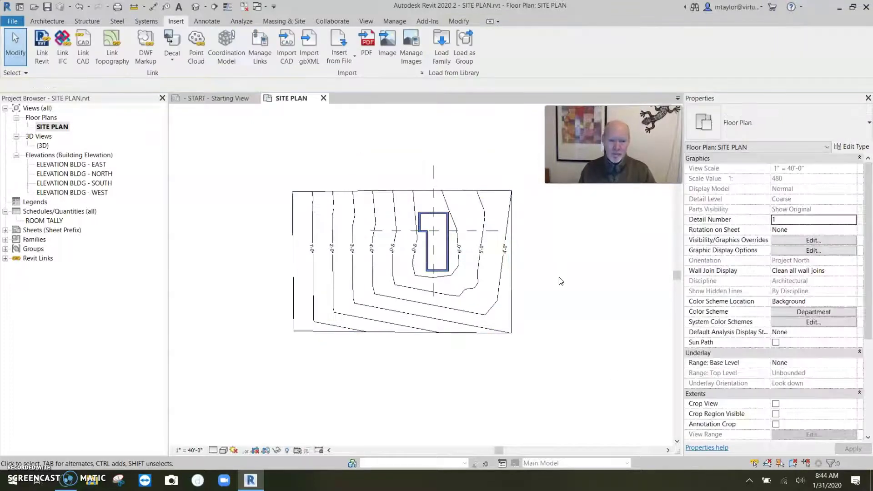
{"action": "scroll", "coordinate": [541, 254], "scroll_direction": "up", "scroll_amount": 1}
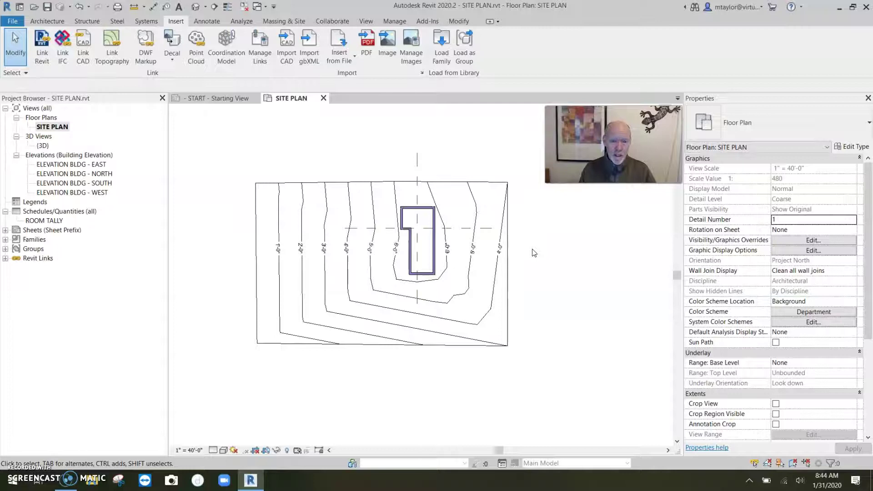
{"action": "scroll", "coordinate": [534, 253], "scroll_direction": "up", "scroll_amount": 1}
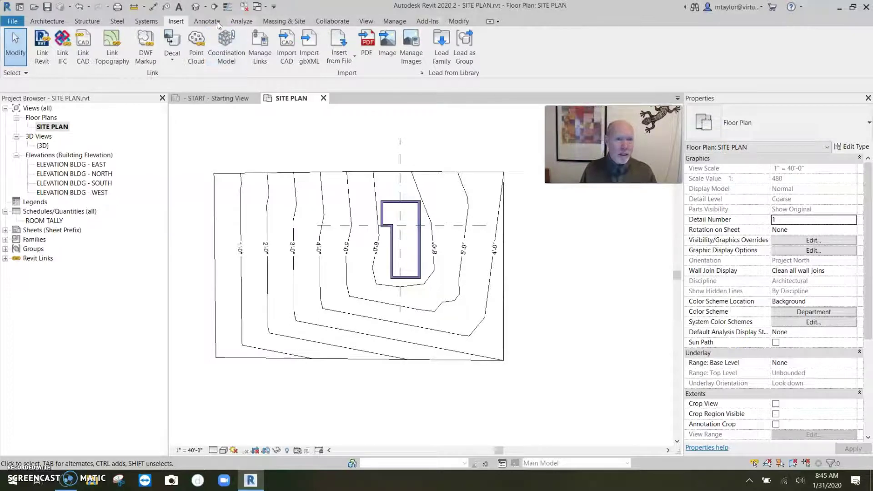
Step: Launch Publish Coordinates from the Manage tab's Coordinates options
{"action": "left_click", "coordinate": [397, 21]}
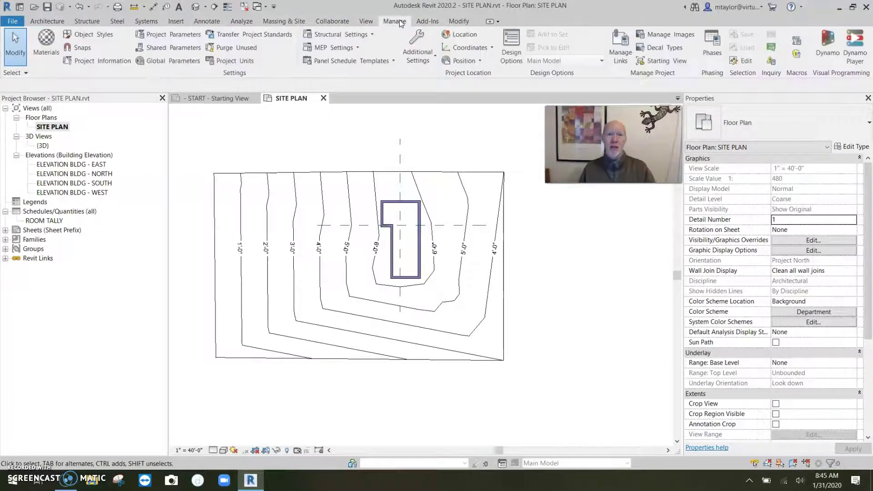
{"action": "left_click", "coordinate": [464, 60]}
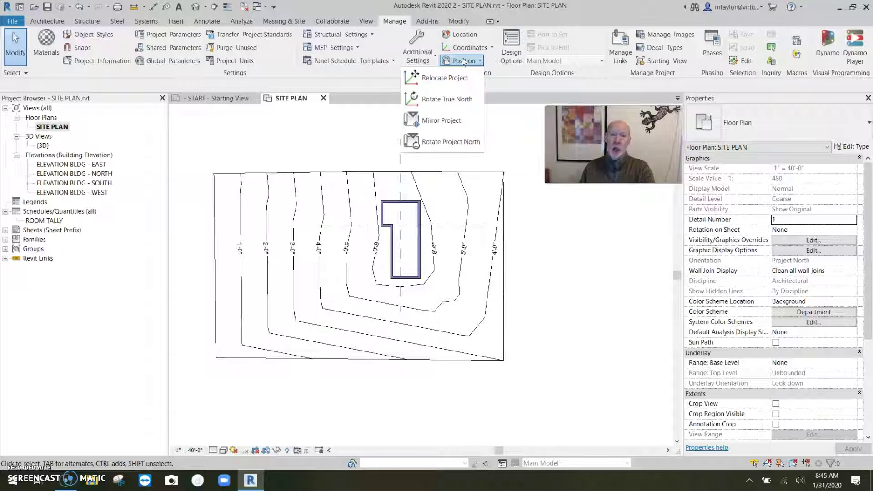
{"action": "left_click", "coordinate": [462, 48]}
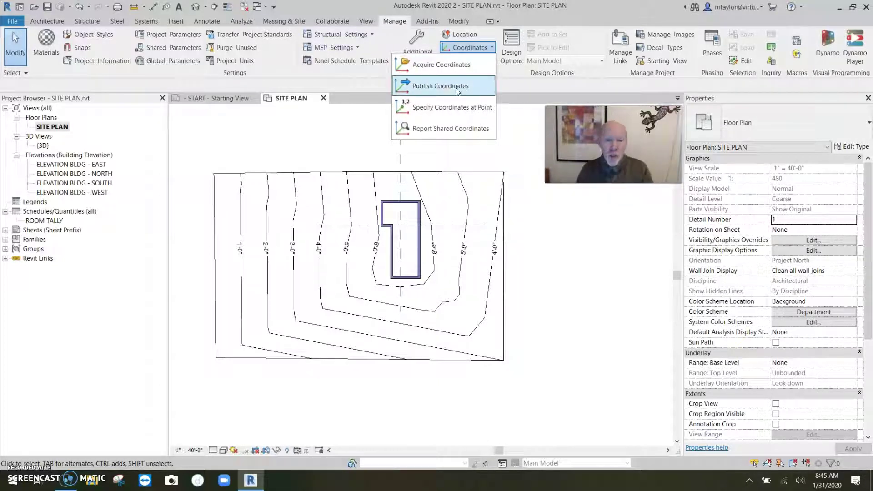
{"action": "left_click", "coordinate": [442, 85]}
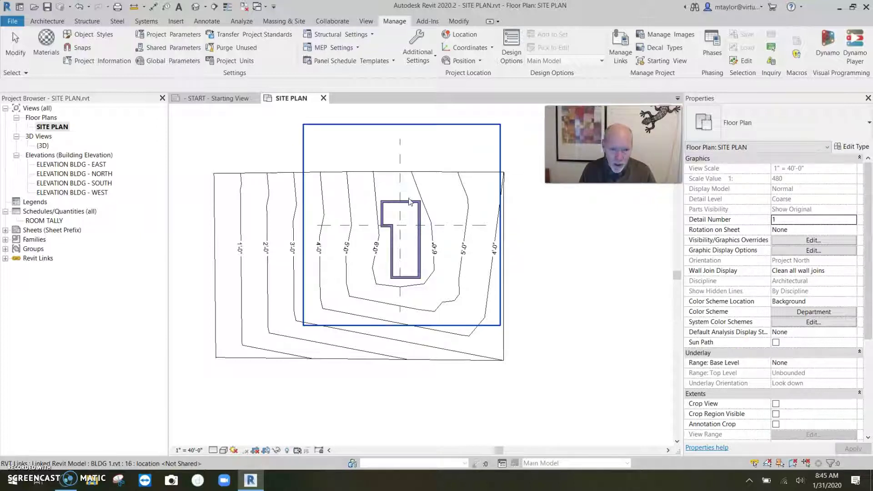
Step: Publish shared coordinates to the BLDG 1 link, keeping its Internal (current) position
{"action": "left_click", "coordinate": [409, 206]}
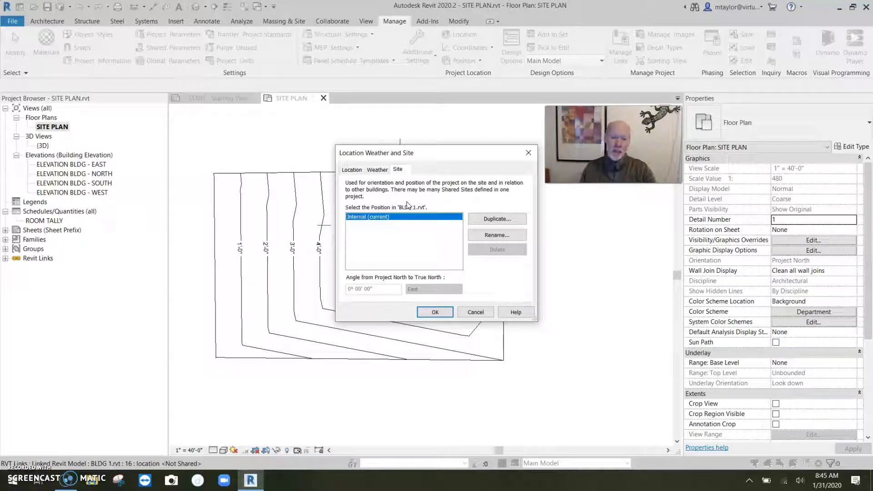
{"action": "left_click", "coordinate": [435, 313]}
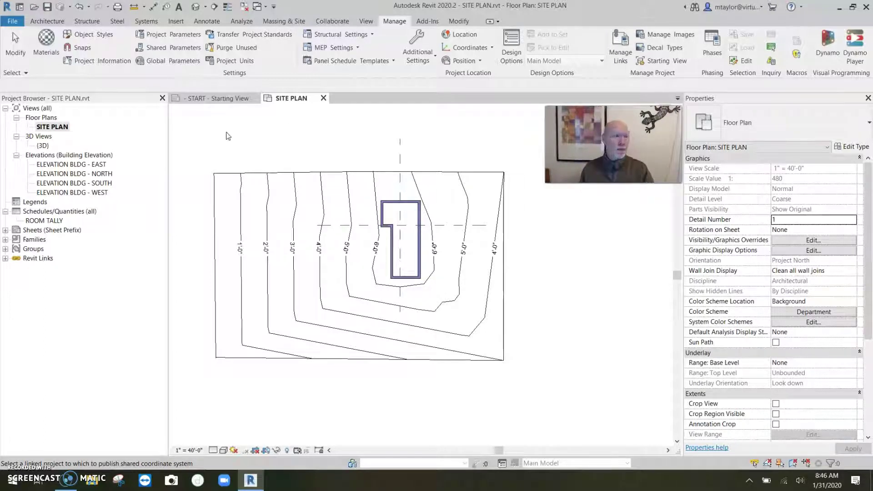
Step: Save the site project and write BLDG 1's changed position back to BLDG 1.rvt
{"action": "left_click", "coordinate": [47, 7]}
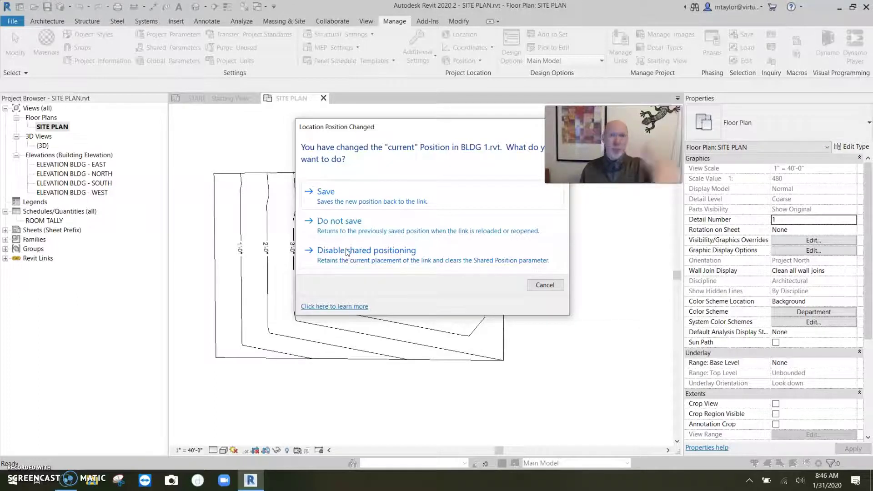
{"action": "left_click", "coordinate": [345, 196]}
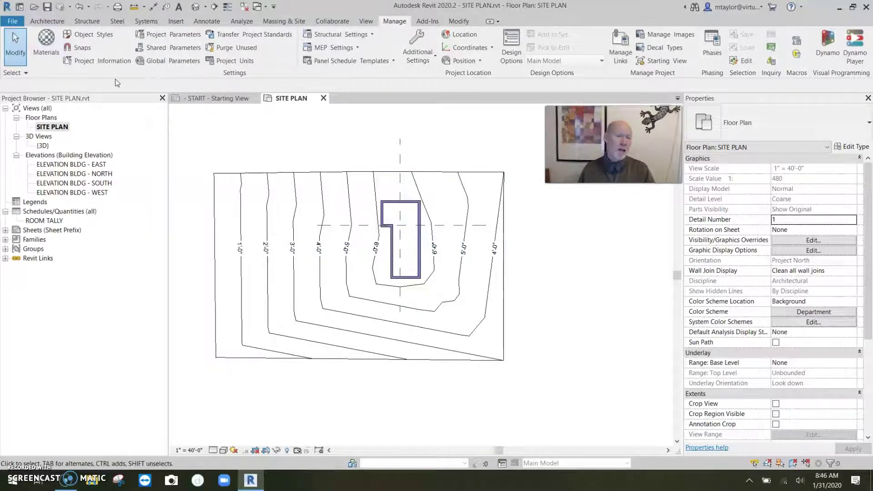
Step: Close the SITE PLAN project and reopen BLDG 1 from Recent Files
{"action": "left_click", "coordinate": [13, 21]}
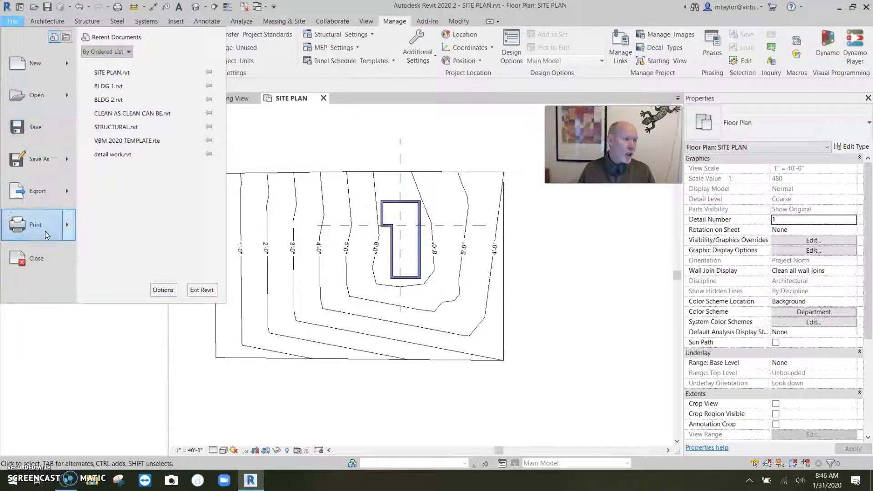
{"action": "left_click", "coordinate": [44, 263]}
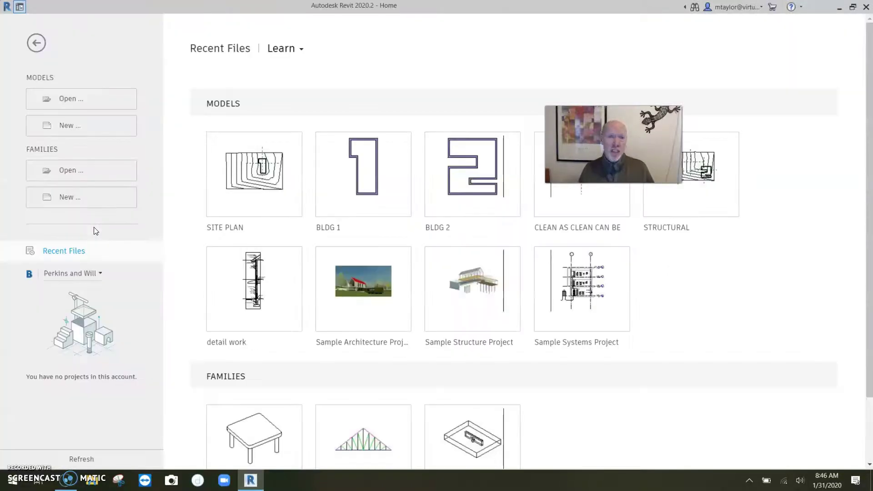
{"action": "left_click", "coordinate": [376, 169]}
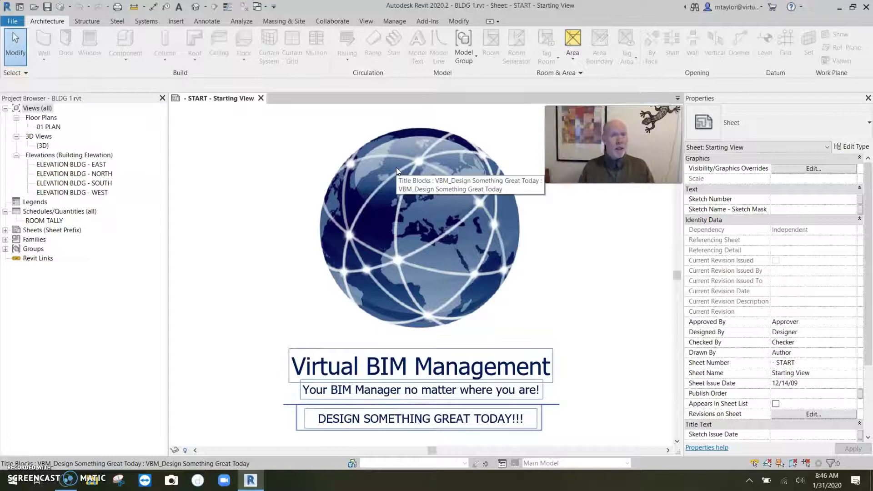
Step: Open BLDG 1's 01 PLAN floor plan, cancelling an accidental DR door command
{"action": "left_click", "coordinate": [48, 127]}
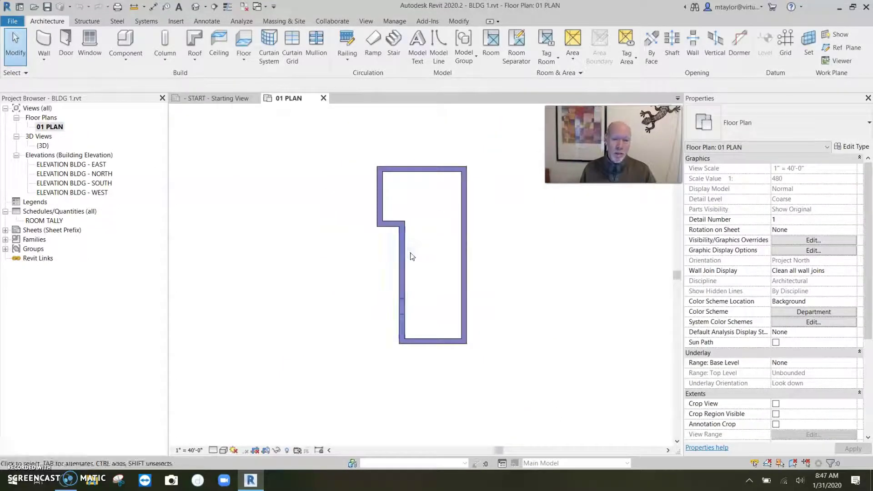
{"action": "key", "text": "d"}
{"action": "key", "text": "r"}
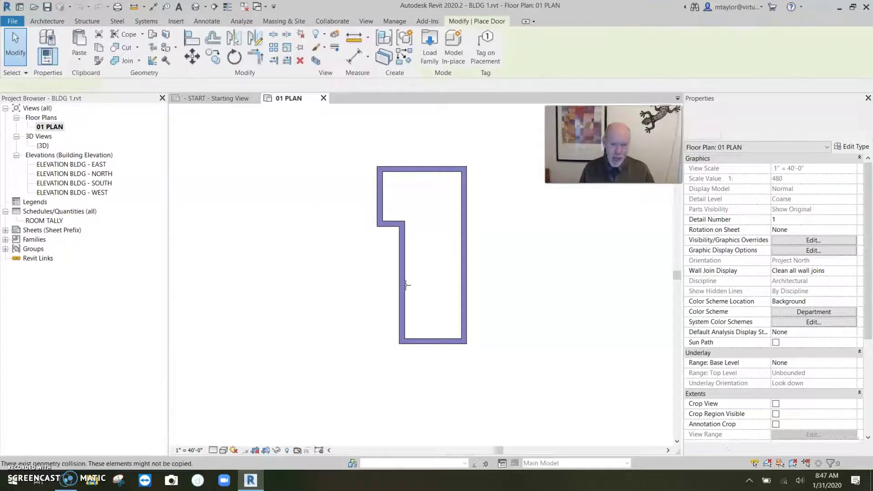
{"action": "key", "text": "Escape"}
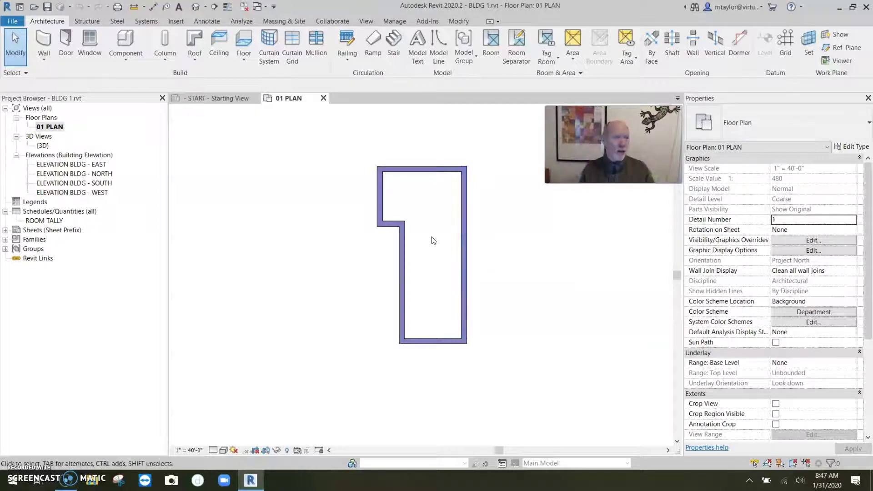
Step: Link SITE PLAN.rvt into BLDG 1 with Auto - By Shared Coordinates positioning
{"action": "left_click", "coordinate": [177, 21]}
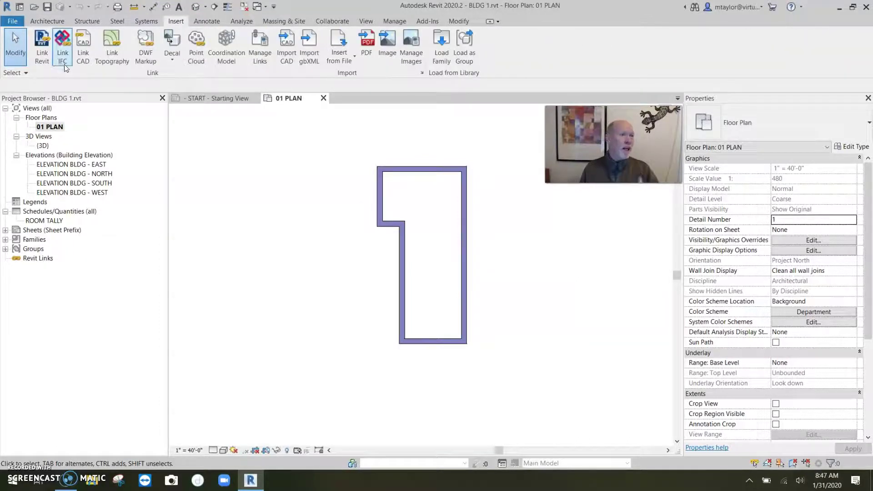
{"action": "left_click", "coordinate": [42, 56]}
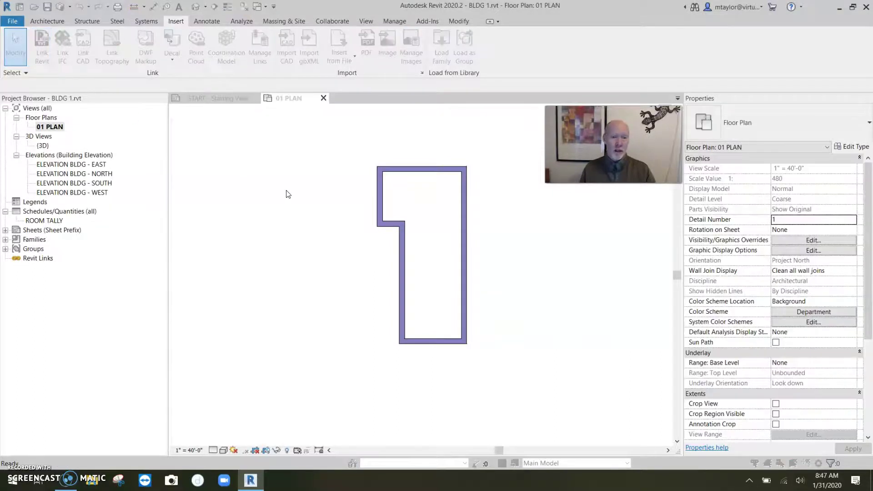
{"action": "left_click", "coordinate": [266, 236]}
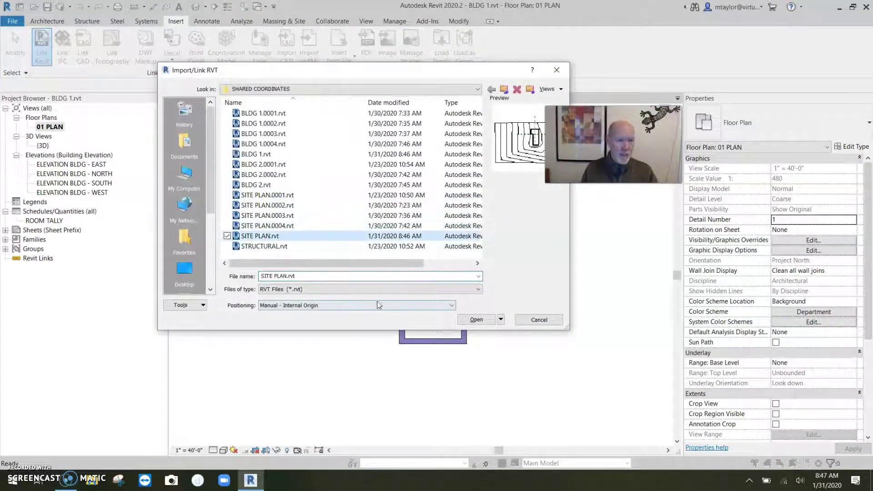
{"action": "left_click", "coordinate": [322, 306]}
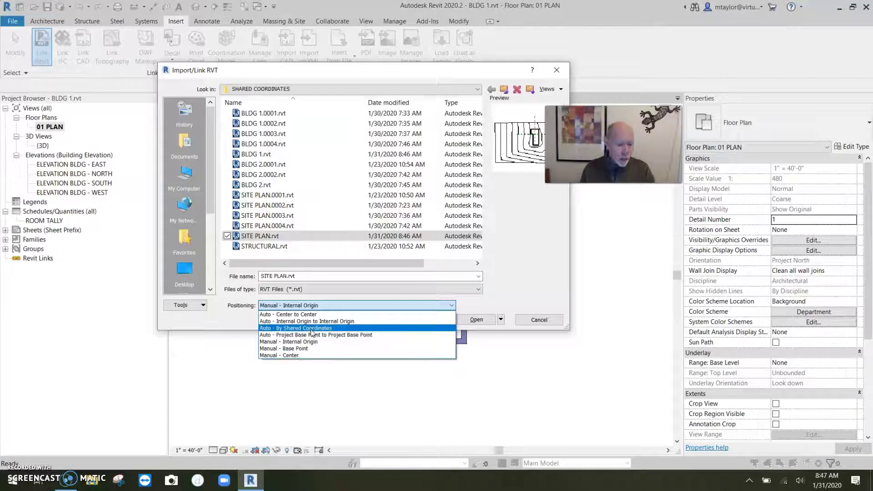
{"action": "left_click", "coordinate": [311, 328]}
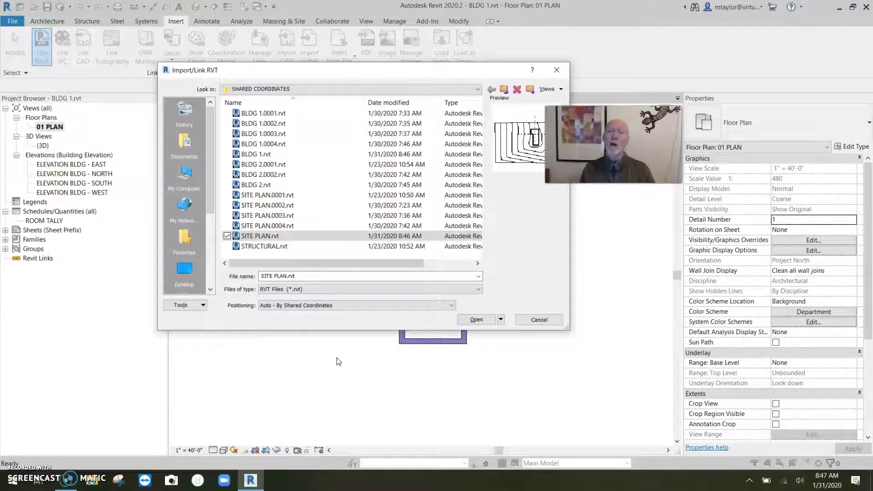
{"action": "left_click", "coordinate": [476, 319]}
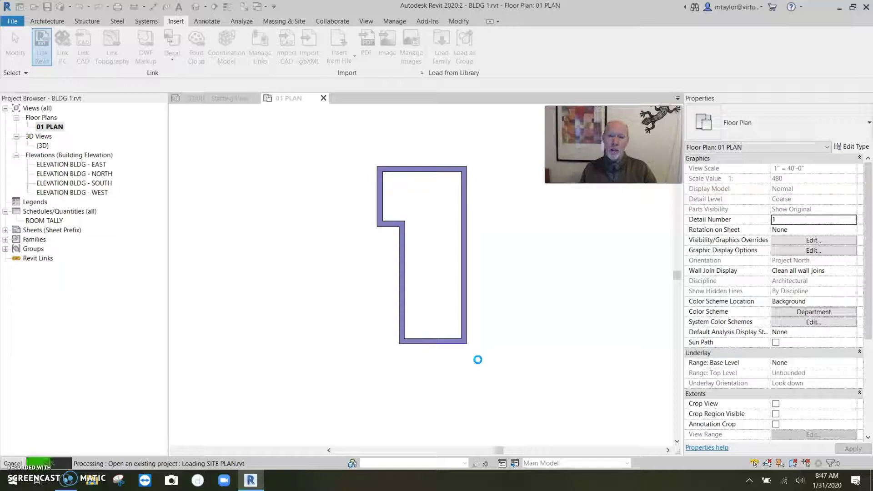
Step: Delete the linked SITE PLAN model with Remove Link and begin linking SITE PLAN.rvt again
{"action": "scroll", "coordinate": [507, 351], "scroll_direction": "down", "scroll_amount": 4}
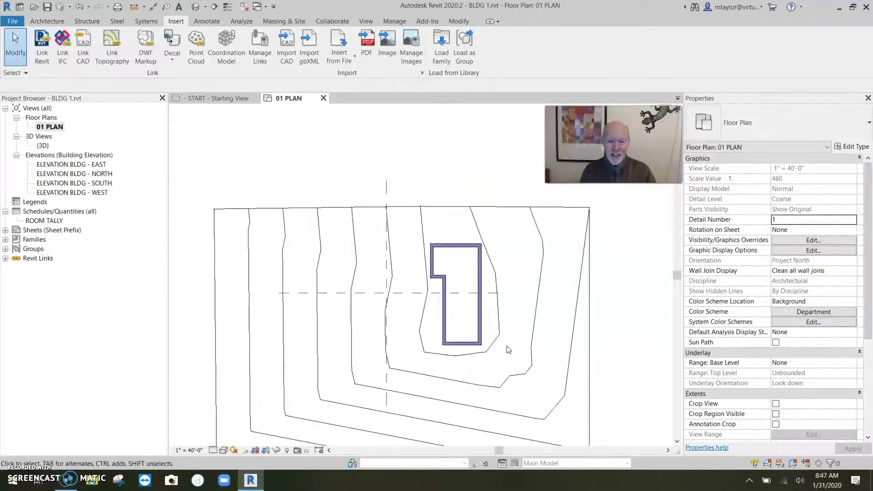
{"action": "middle_click_drag", "start_coordinate": [569, 338], "coordinate": [539, 291]}
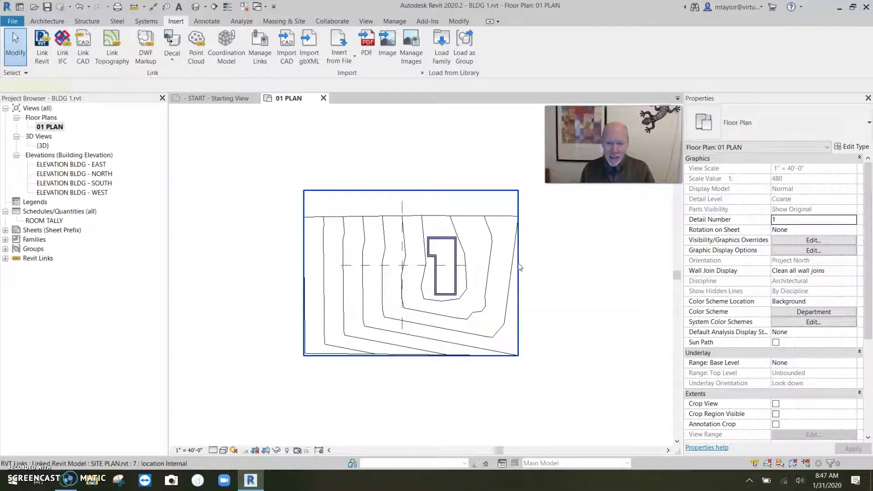
{"action": "left_click", "coordinate": [519, 268]}
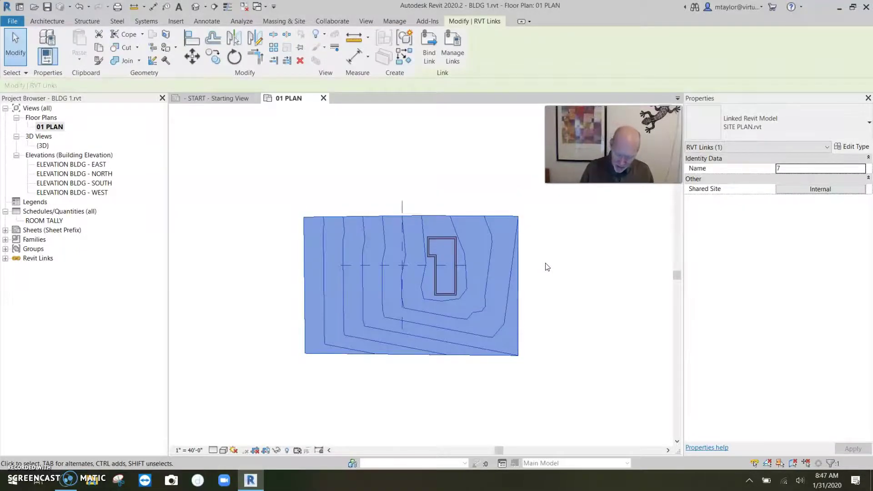
{"action": "key", "text": "Delete"}
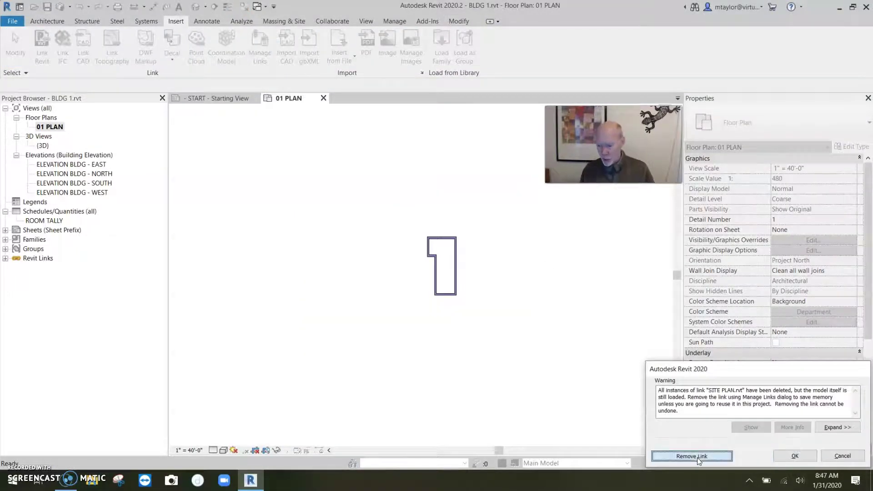
{"action": "left_click", "coordinate": [698, 456]}
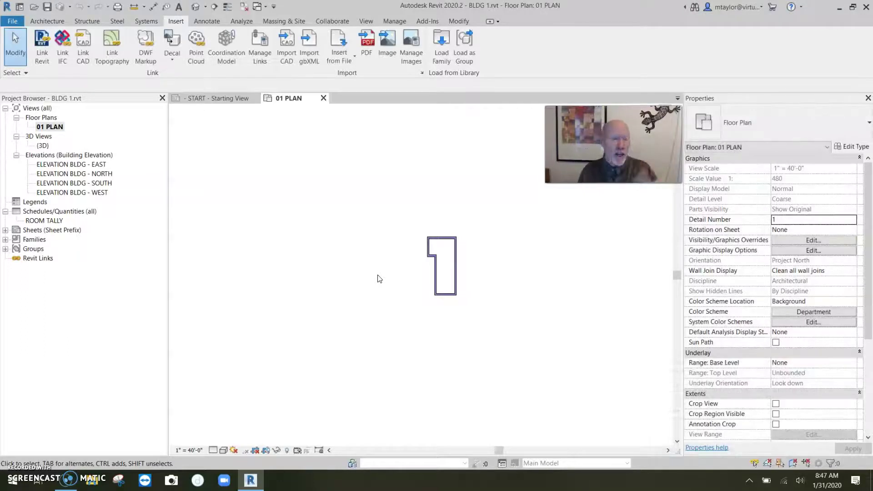
{"action": "left_click", "coordinate": [42, 48]}
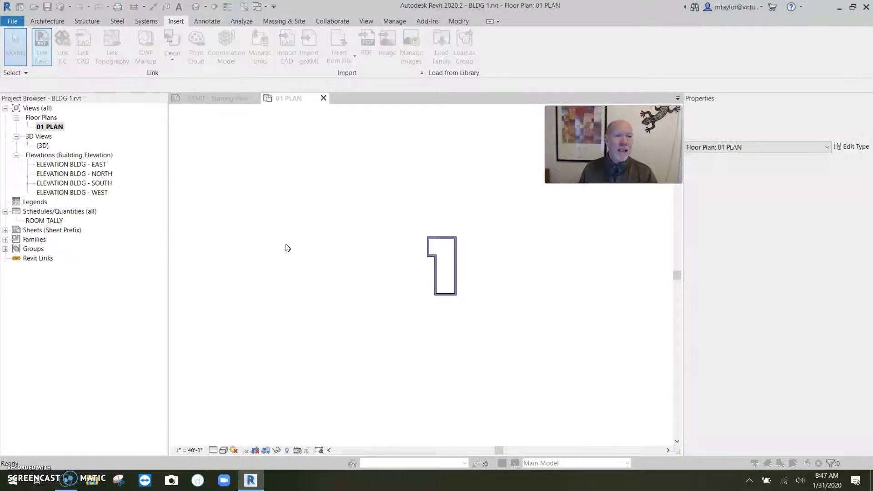
Step: Link SITE PLAN.rvt with Manual - Base Point positioning, placing it up and left of the building
{"action": "left_click", "coordinate": [266, 235]}
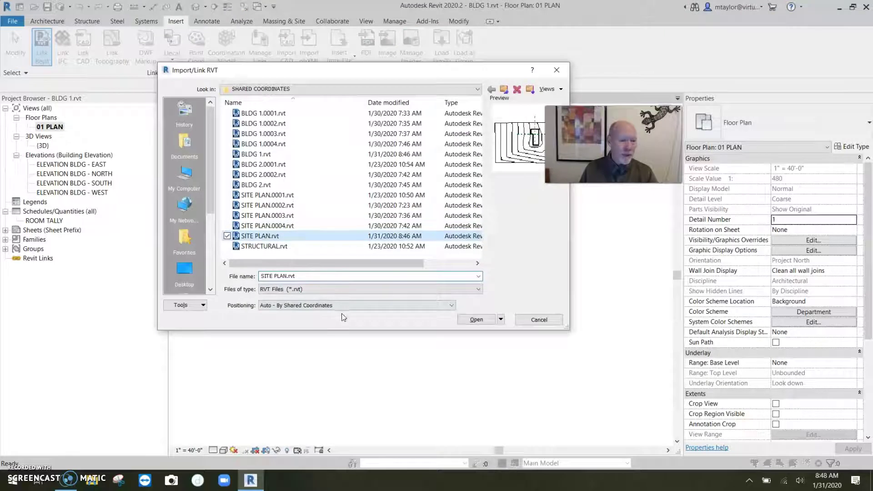
{"action": "left_click", "coordinate": [371, 307]}
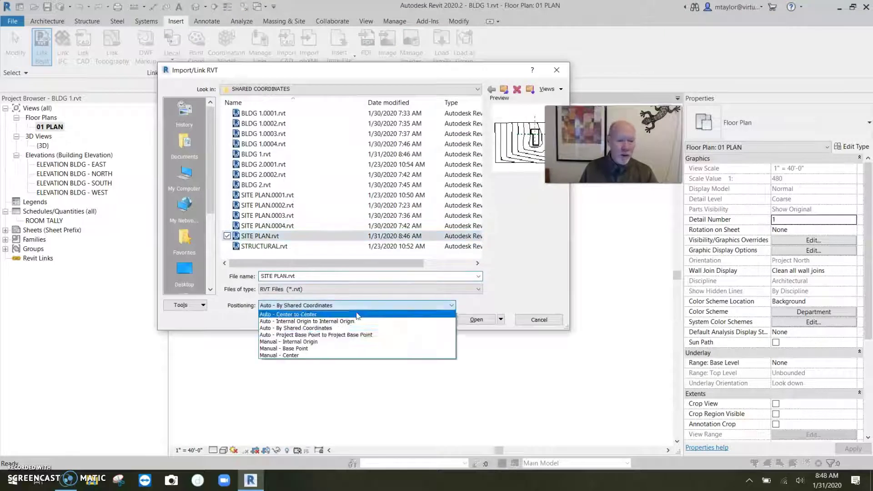
{"action": "left_click", "coordinate": [302, 348]}
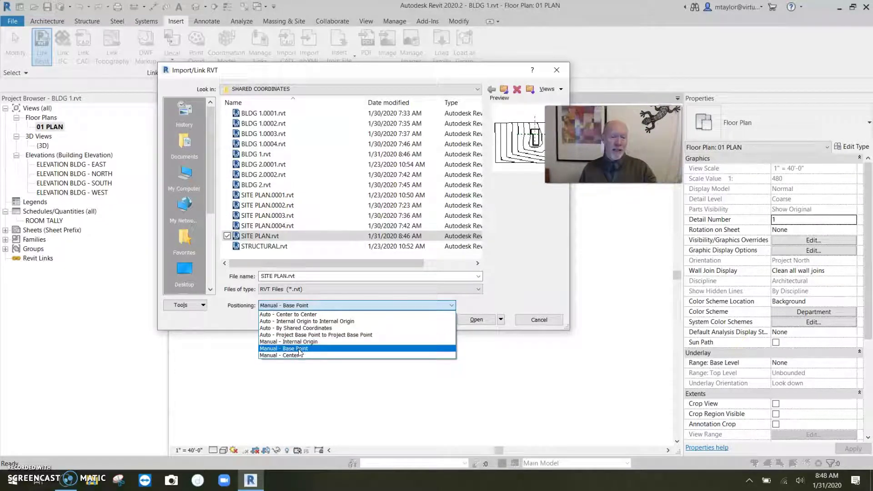
{"action": "left_click", "coordinate": [476, 320]}
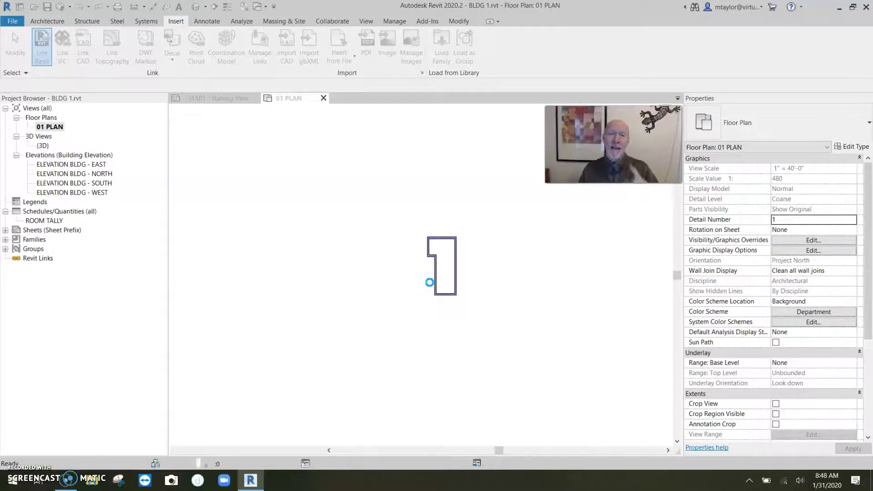
{"action": "scroll", "coordinate": [400, 283], "scroll_direction": "down", "scroll_amount": 3}
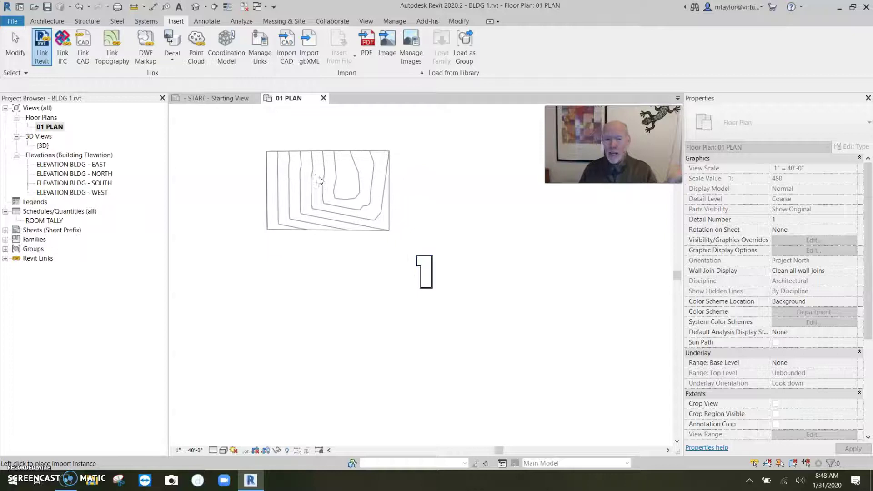
{"action": "left_click", "coordinate": [317, 178]}
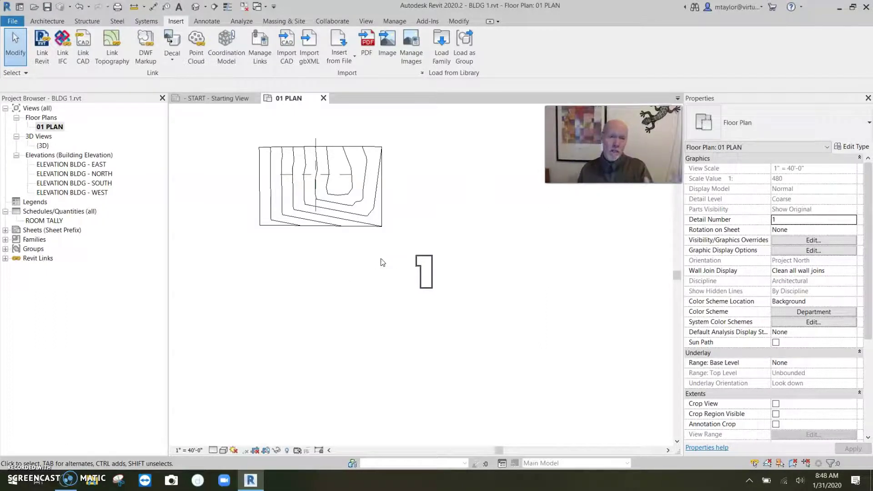
Step: Move the site link instance to shared site 'SITE PLAN.rvt: Internal', putting the building on the hilltop
{"action": "left_click", "coordinate": [383, 229]}
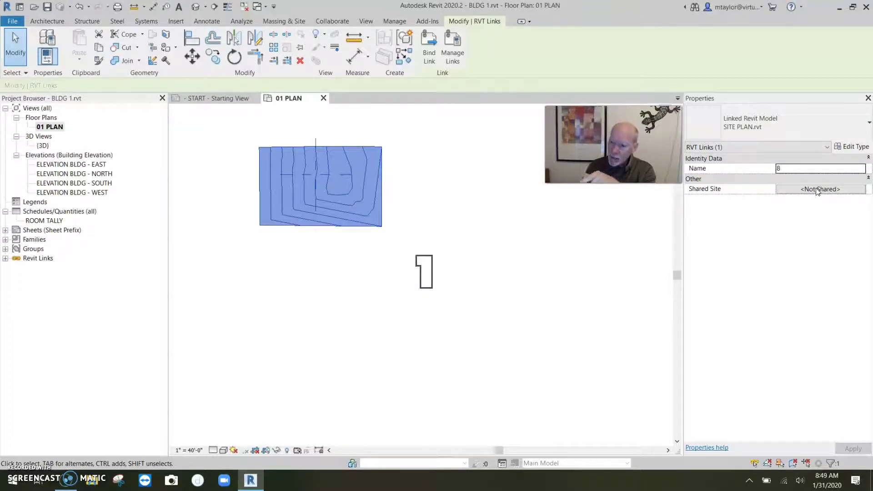
{"action": "left_click", "coordinate": [817, 191]}
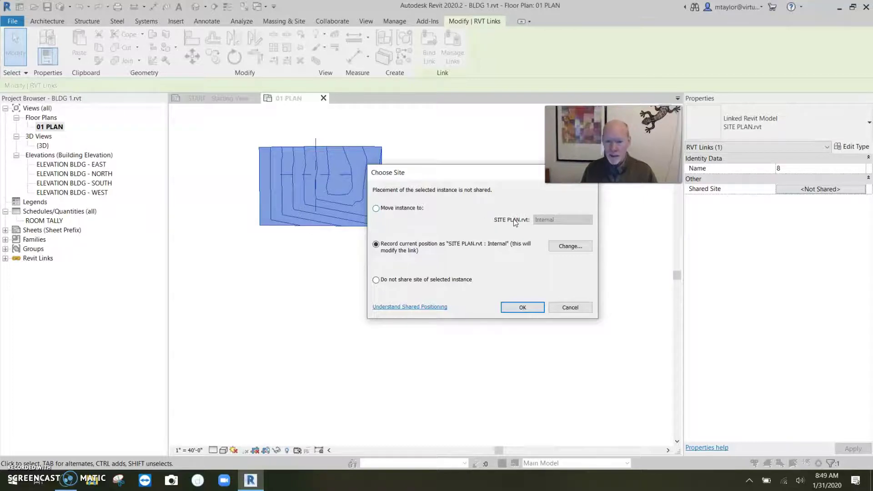
{"action": "left_click", "coordinate": [379, 212]}
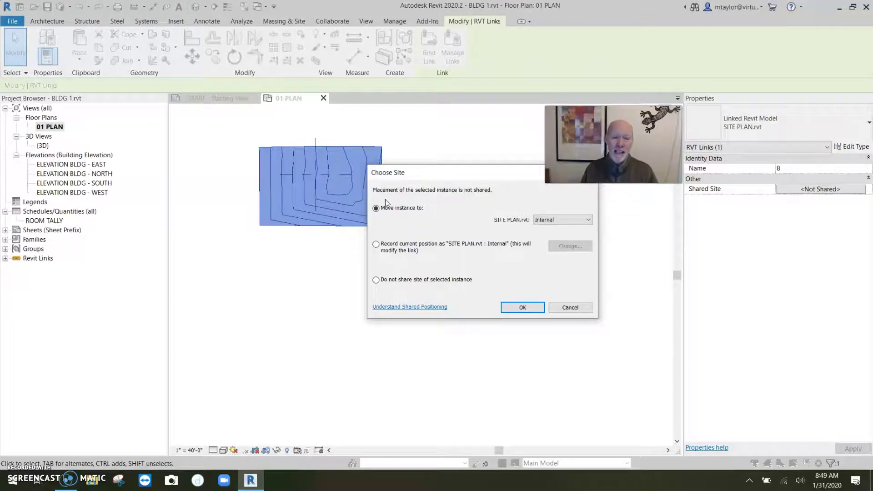
{"action": "left_click", "coordinate": [524, 308]}
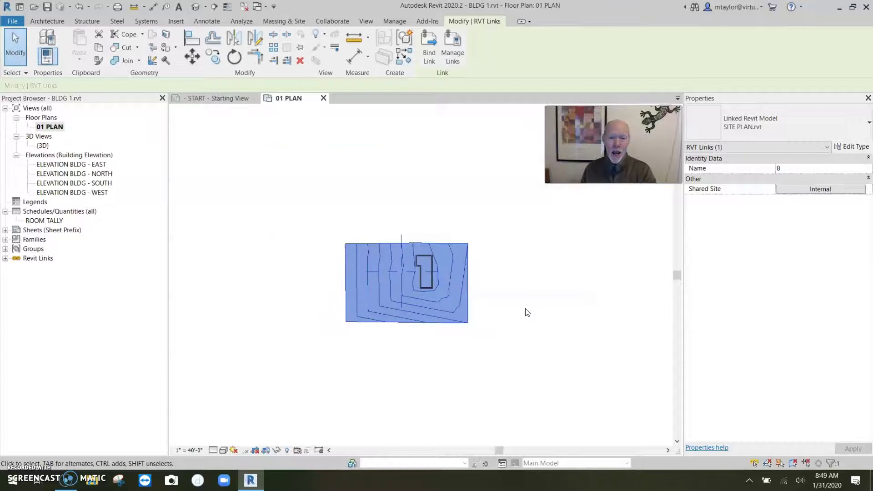
{"action": "left_click", "coordinate": [523, 314]}
{"action": "scroll", "coordinate": [508, 318], "scroll_direction": "up", "scroll_amount": 3}
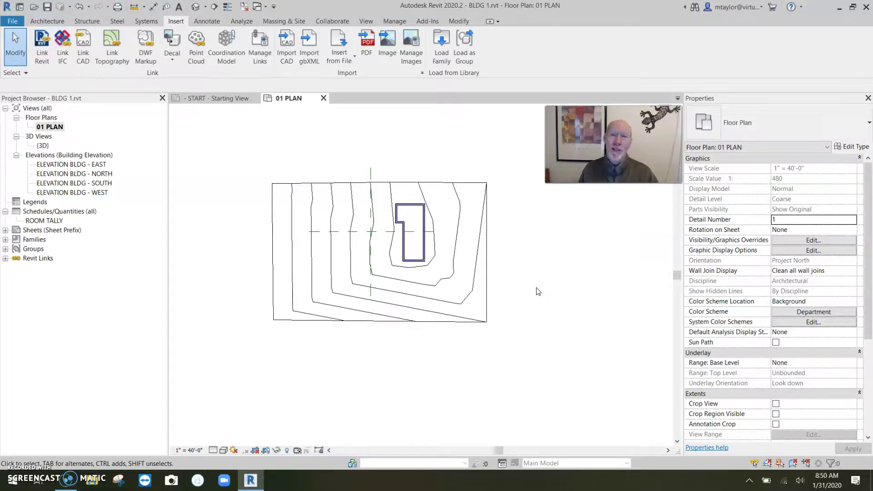
{"action": "scroll", "coordinate": [536, 287], "scroll_direction": "up", "scroll_amount": 3}
{"action": "middle_click_drag", "start_coordinate": [522, 268], "coordinate": [590, 294]}
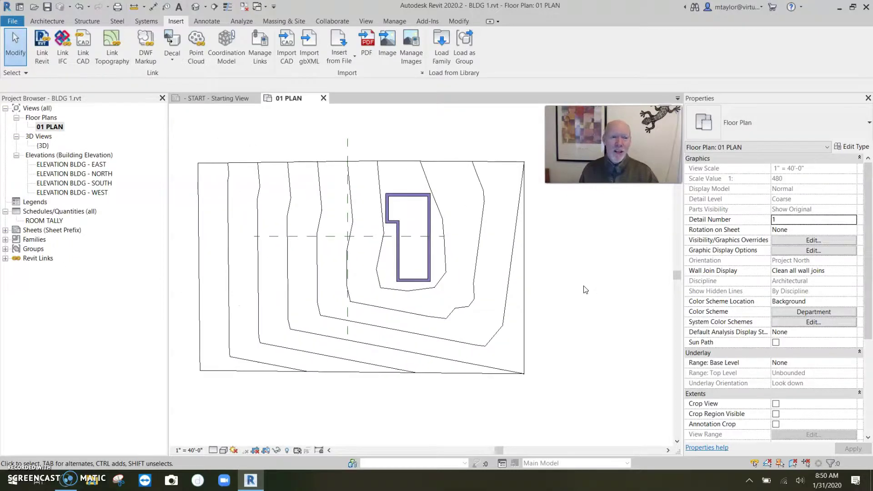